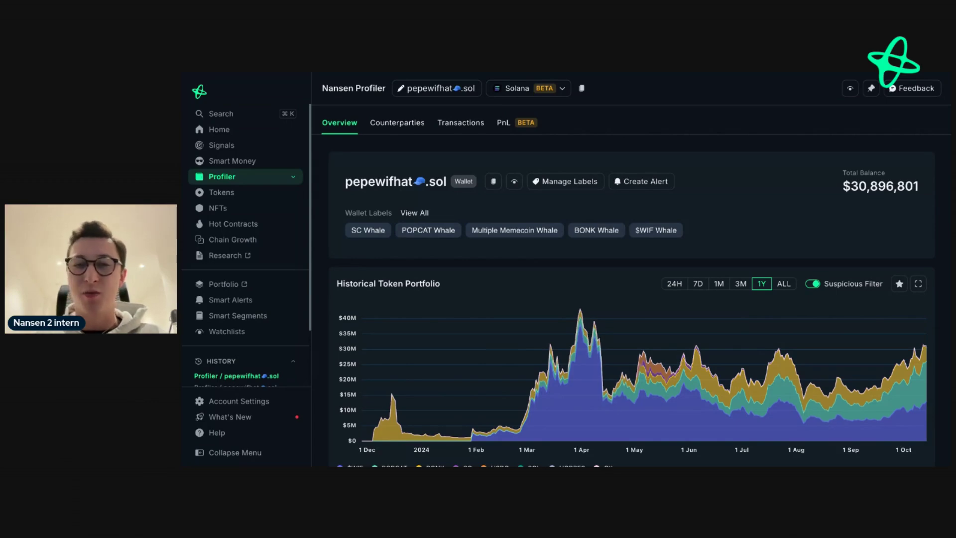
Scroll down the pepewifhat.sol overview past the $30,896,801 balance and whale labels.
{"action": "scroll", "coordinate": [656, 119], "scroll_direction": "down", "scroll_amount": 1}
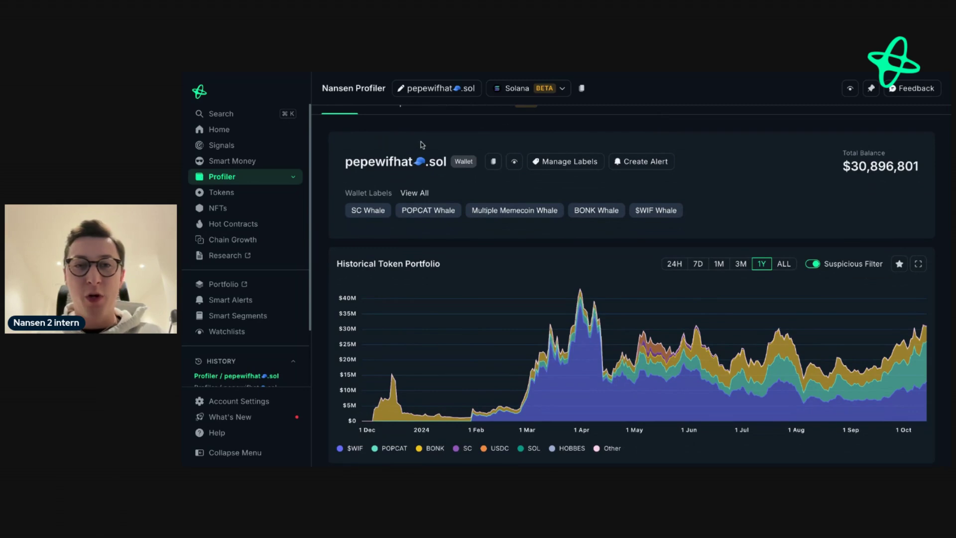
Bring up the address search, then dismiss it to return to the pepewifhat.sol overview.
{"action": "left_click", "coordinate": [443, 89]}
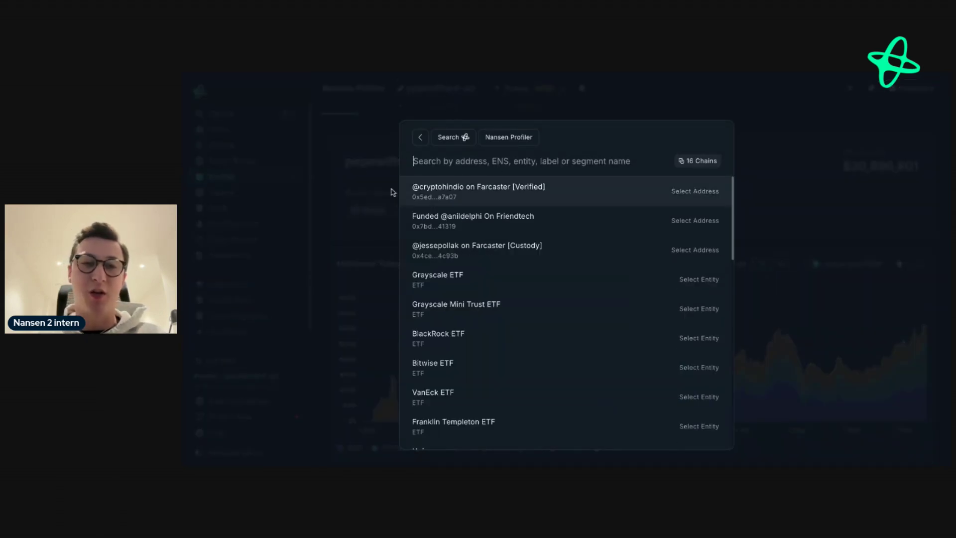
{"action": "left_click", "coordinate": [376, 182]}
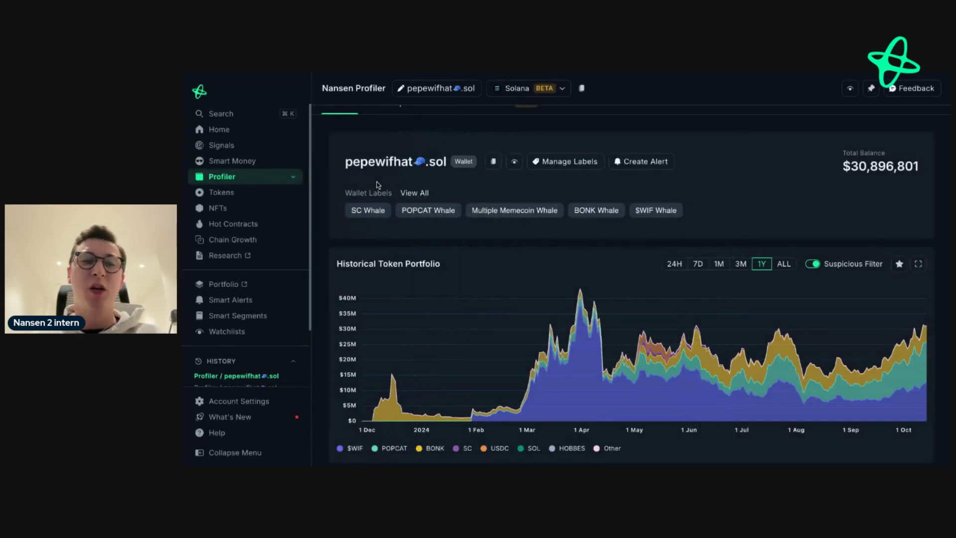
{"action": "left_click", "coordinate": [416, 194]}
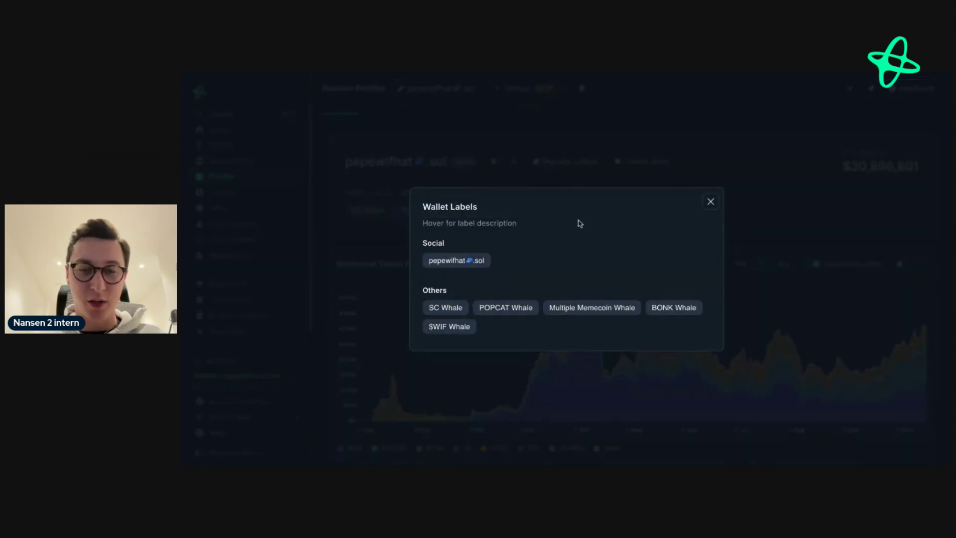
{"action": "mouse_move", "coordinate": [470, 261]}
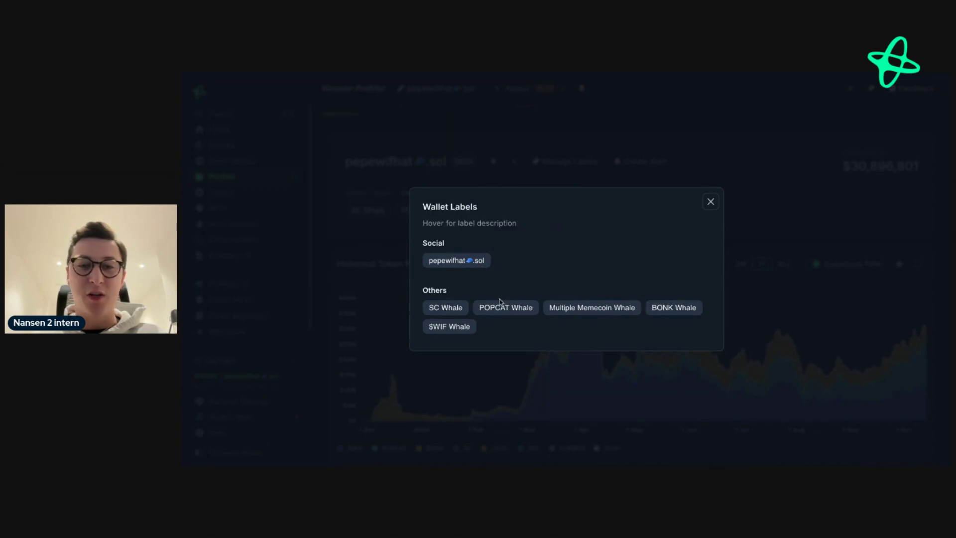
{"action": "mouse_move", "coordinate": [449, 309]}
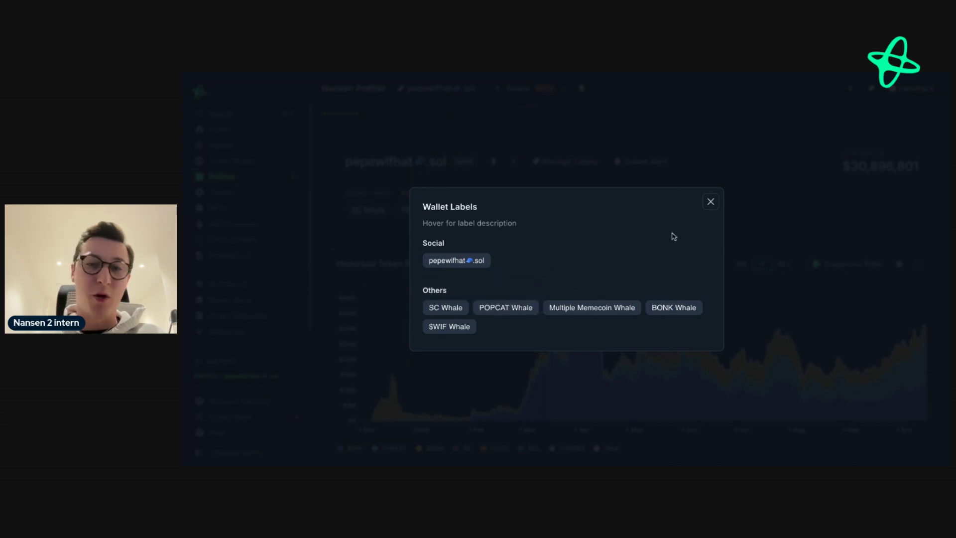
{"action": "left_click", "coordinate": [782, 226]}
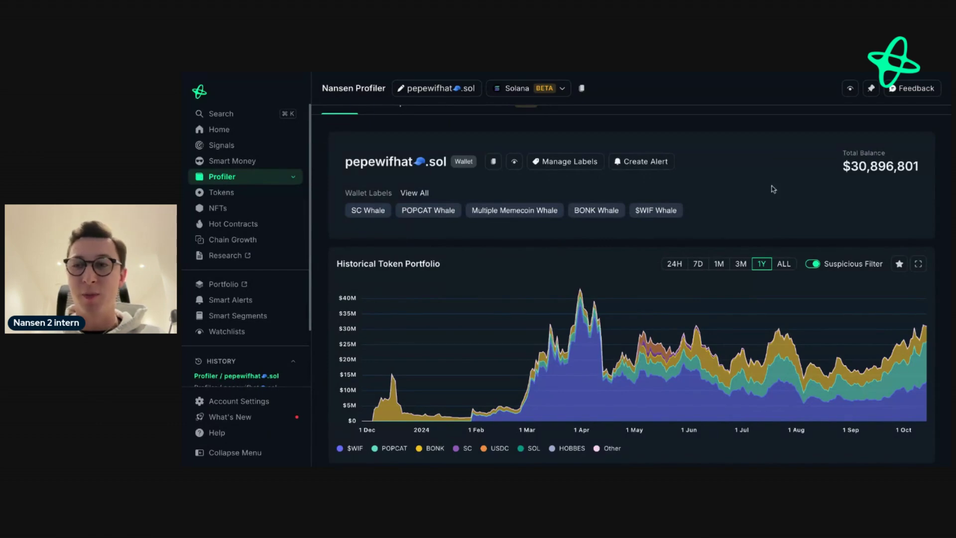
{"action": "scroll", "coordinate": [773, 178], "scroll_direction": "down", "scroll_amount": 3}
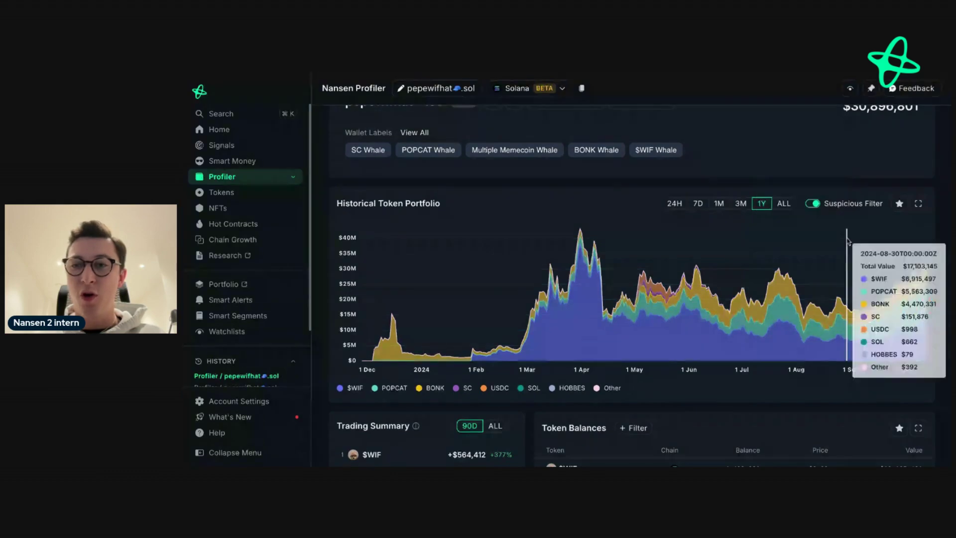
{"action": "scroll", "coordinate": [761, 158], "scroll_direction": "up", "scroll_amount": 3}
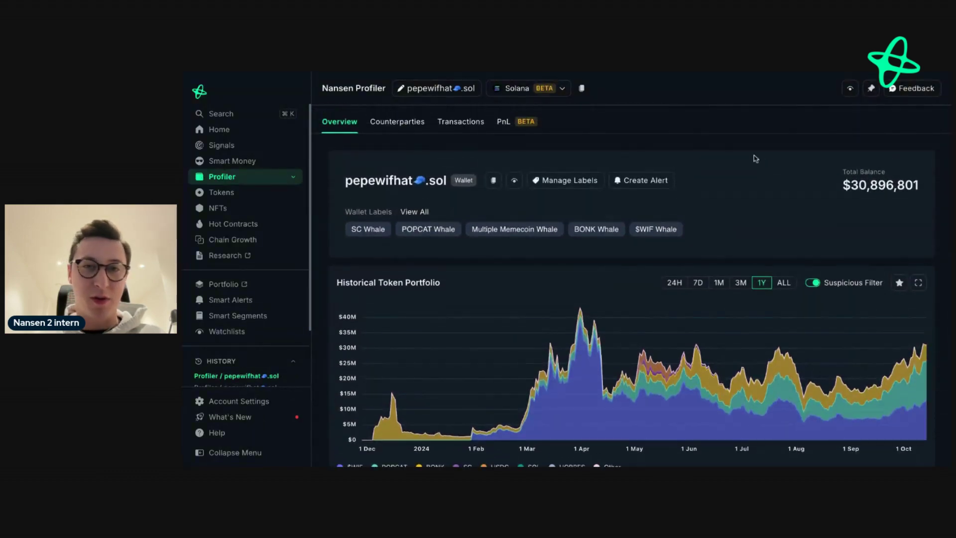
{"action": "left_click", "coordinate": [562, 89]}
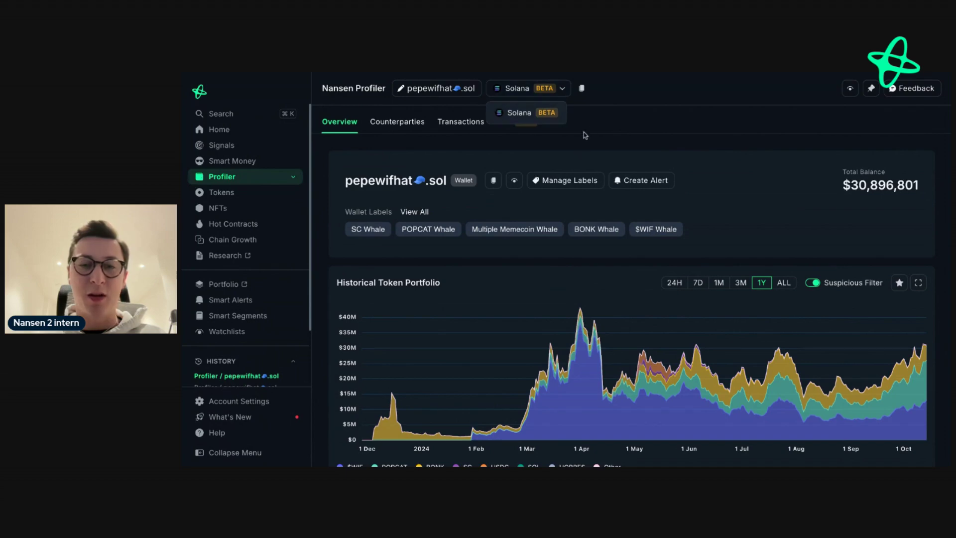
{"action": "left_click", "coordinate": [598, 138]}
Switch the Trading Summary to ALL time: $WIF +$7,137,483 (+641%), 100% win rate over 5 trades.
{"action": "scroll", "coordinate": [598, 138], "scroll_direction": "down", "scroll_amount": 5}
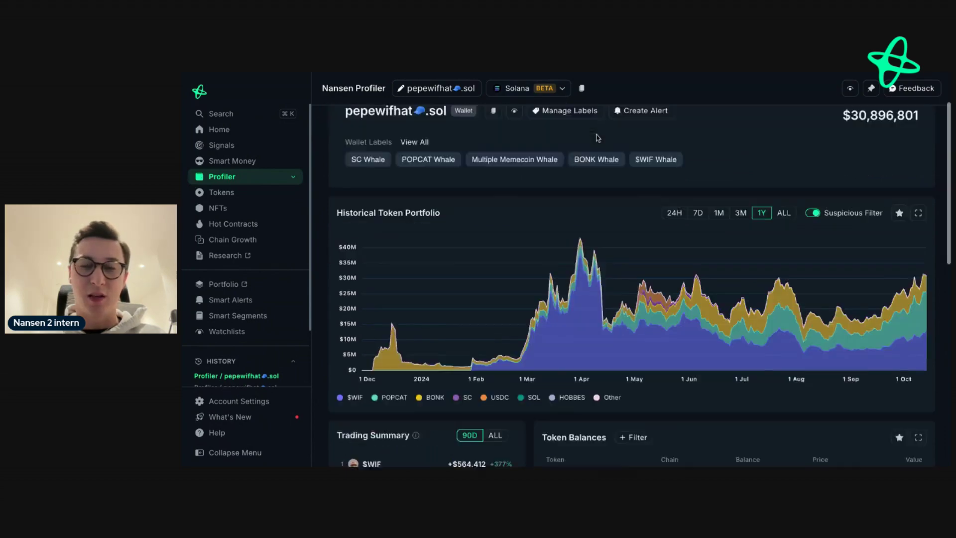
{"action": "scroll", "coordinate": [617, 205], "scroll_direction": "down", "scroll_amount": 1}
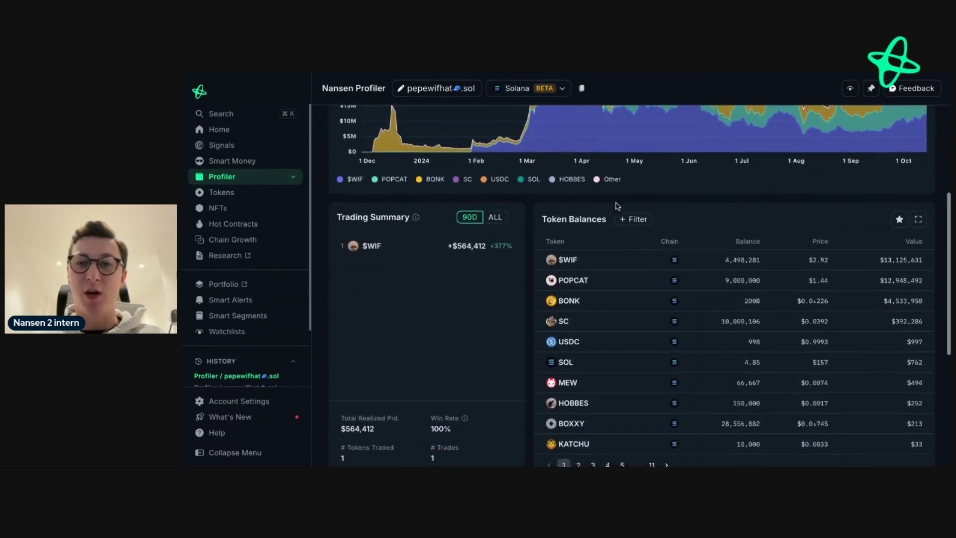
{"action": "scroll", "coordinate": [618, 206], "scroll_direction": "down", "scroll_amount": 1}
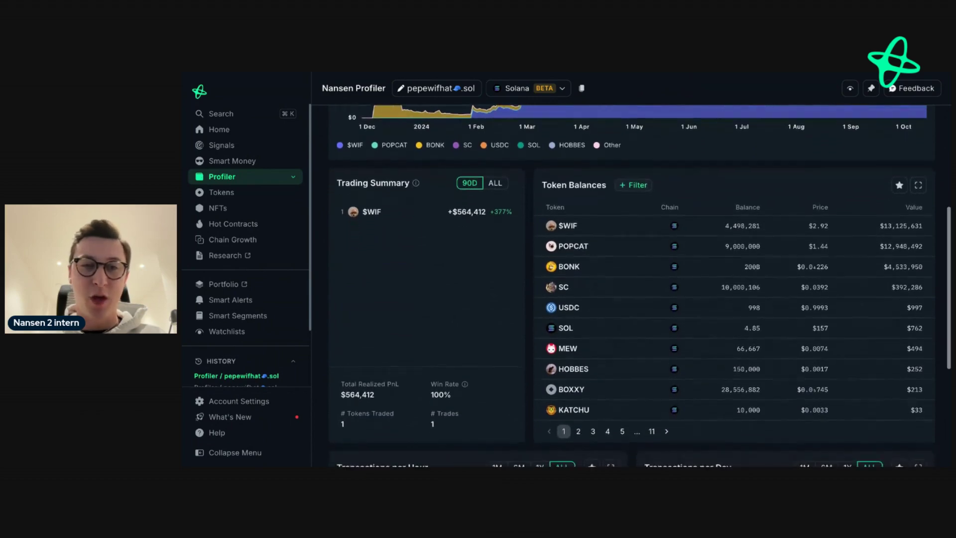
{"action": "left_click", "coordinate": [494, 190]}
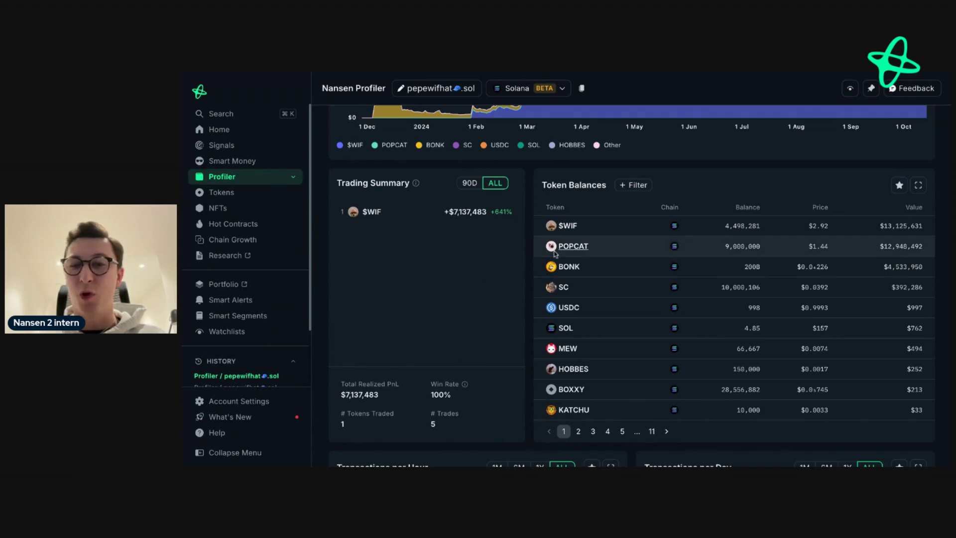
{"action": "mouse_move", "coordinate": [571, 269]}
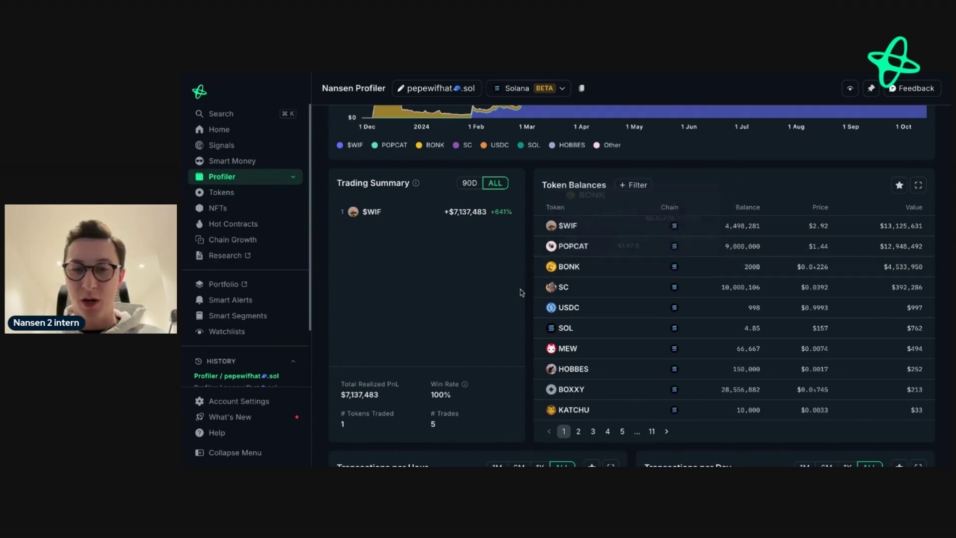
{"action": "scroll", "coordinate": [533, 342], "scroll_direction": "down", "scroll_amount": 3}
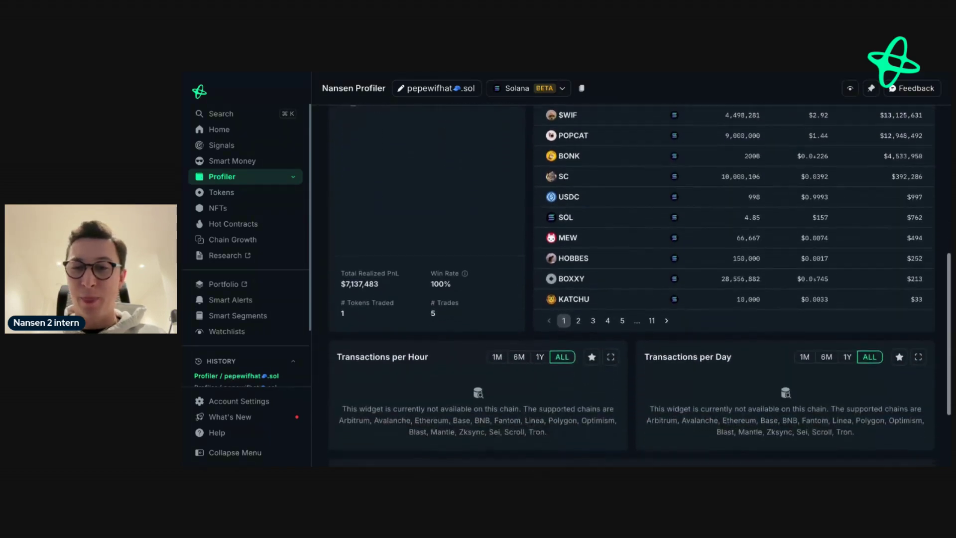
{"action": "scroll", "coordinate": [529, 344], "scroll_direction": "up", "scroll_amount": 10}
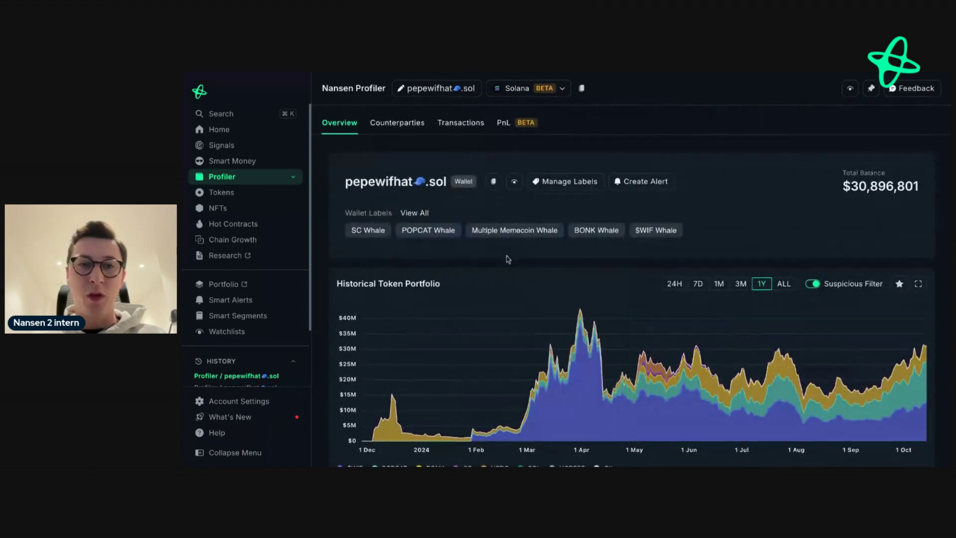
{"action": "left_click", "coordinate": [394, 123]}
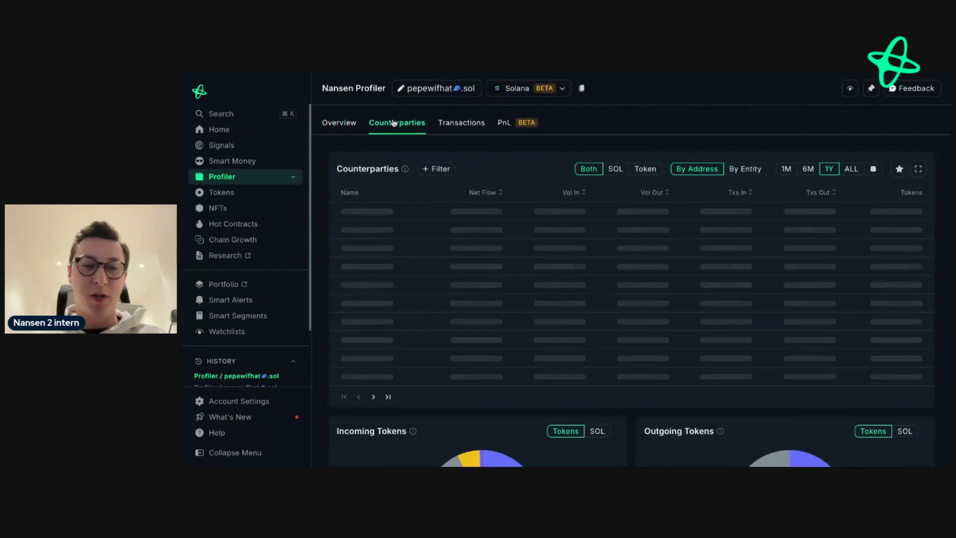
{"action": "mouse_move", "coordinate": [407, 171]}
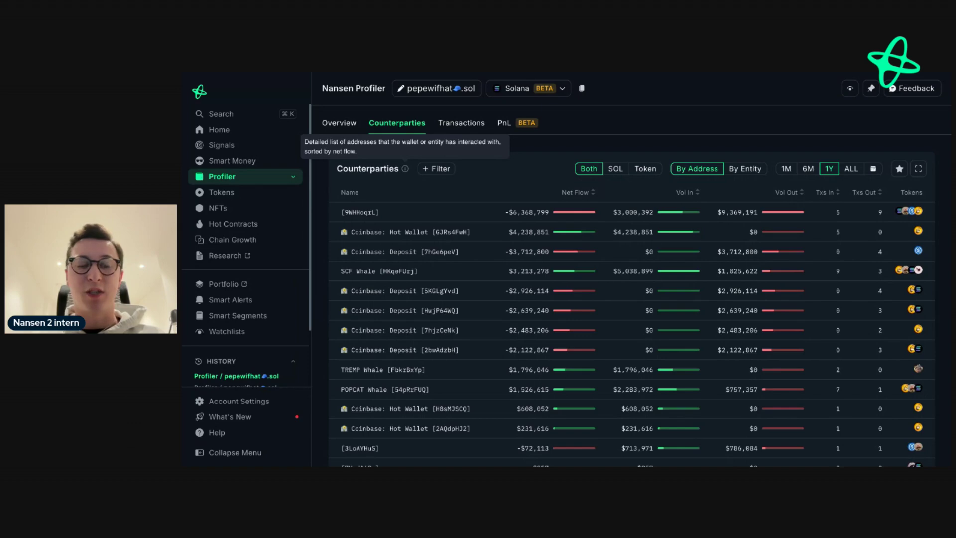
{"action": "scroll", "coordinate": [485, 178], "scroll_direction": "down", "scroll_amount": 2}
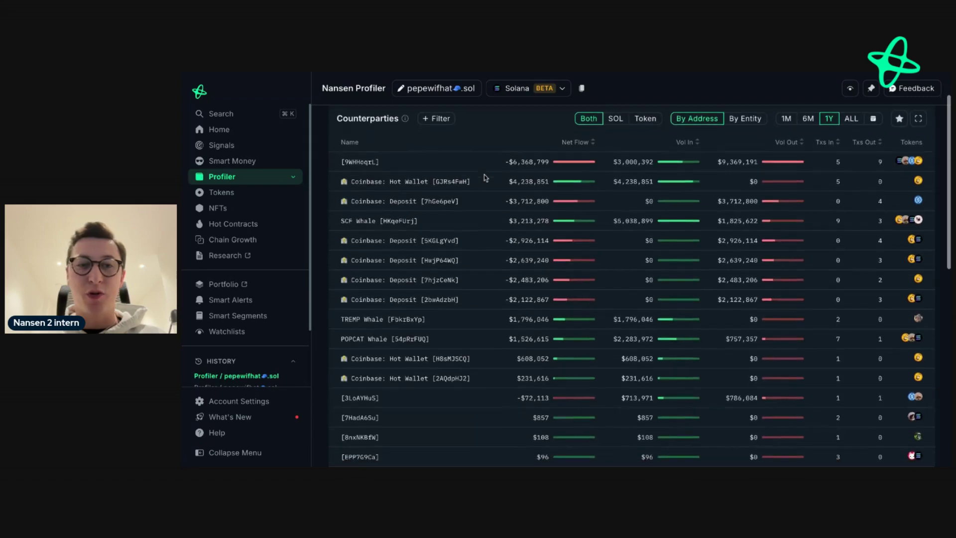
{"action": "scroll", "coordinate": [485, 178], "scroll_direction": "down", "scroll_amount": 3}
{"action": "scroll", "coordinate": [486, 177], "scroll_direction": "down", "scroll_amount": 3}
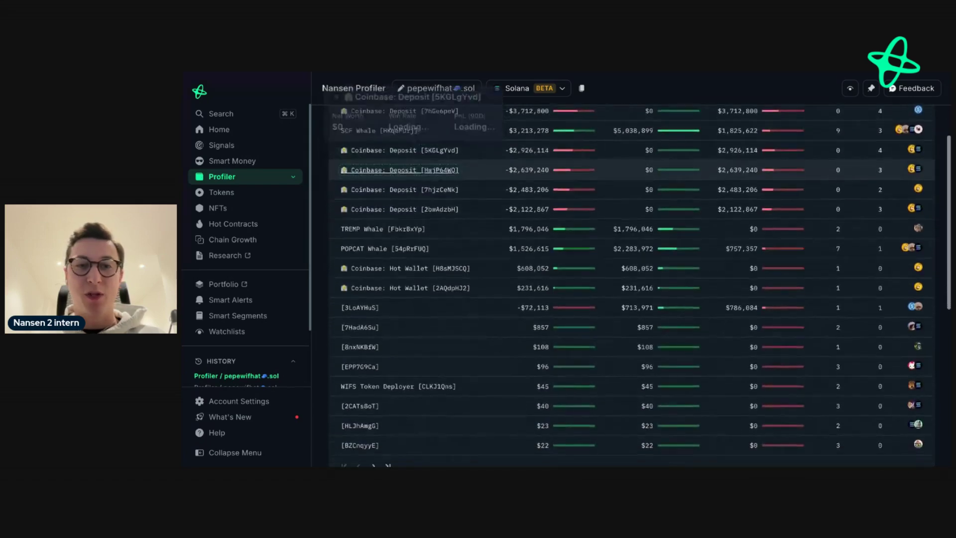
{"action": "mouse_move", "coordinate": [473, 228]}
{"action": "scroll", "coordinate": [473, 228], "scroll_direction": "up", "scroll_amount": 5}
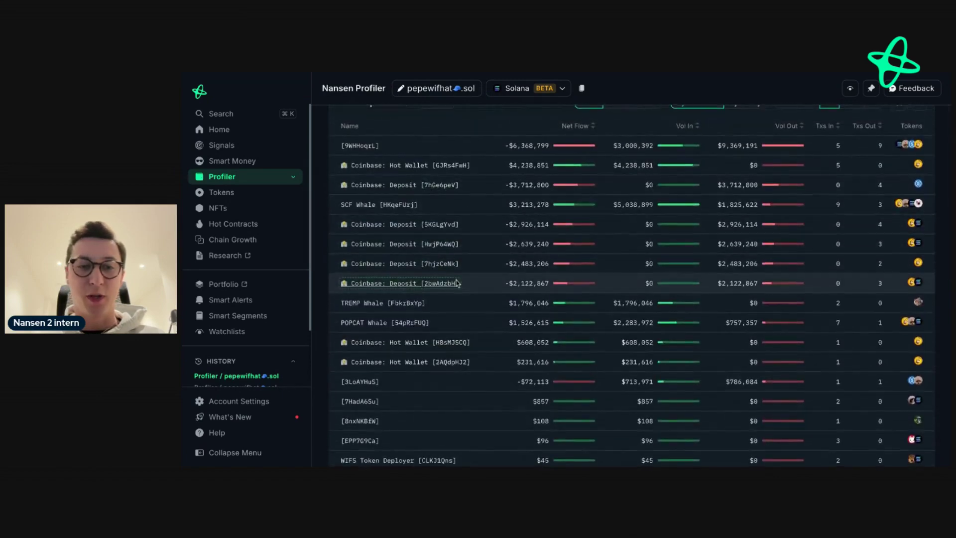
{"action": "scroll", "coordinate": [455, 279], "scroll_direction": "down", "scroll_amount": 10}
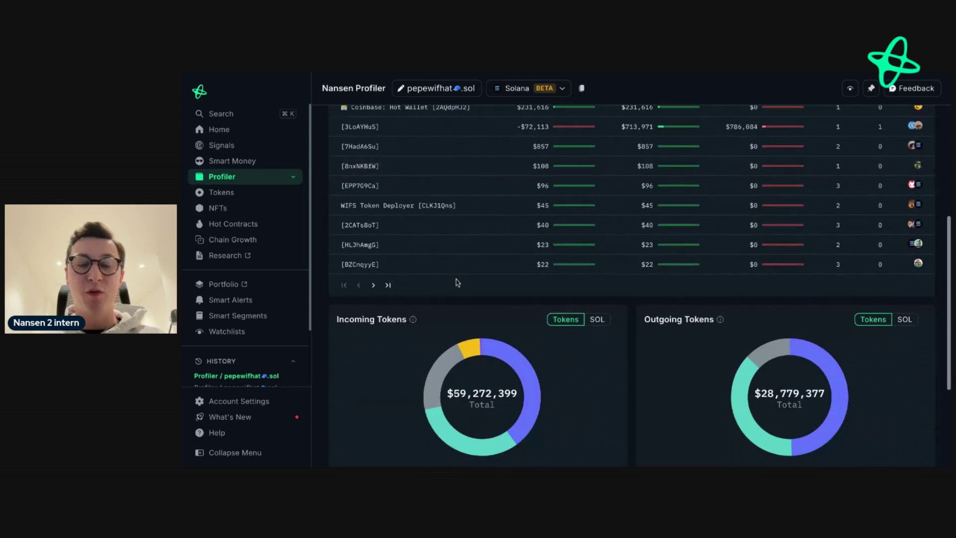
{"action": "scroll", "coordinate": [456, 282], "scroll_direction": "down", "scroll_amount": 7}
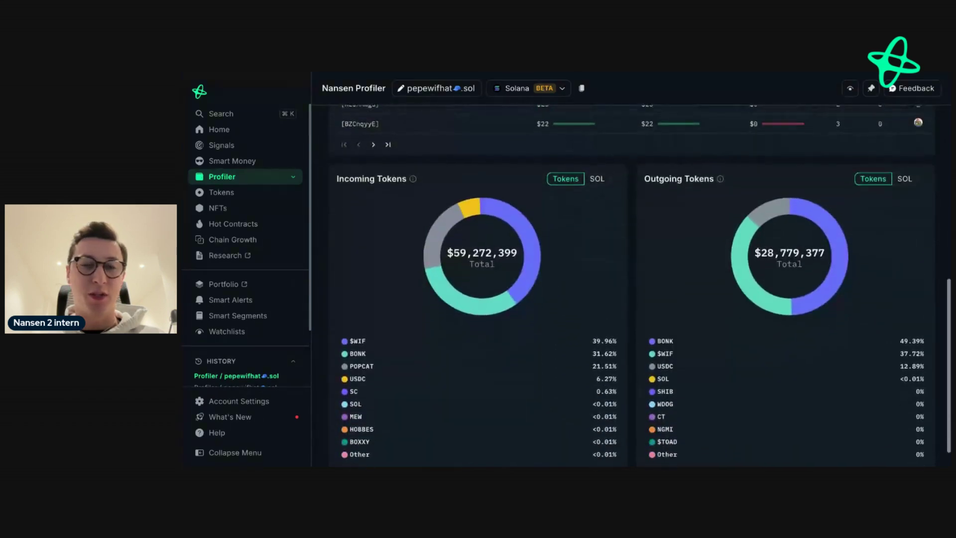
{"action": "mouse_move", "coordinate": [456, 282]}
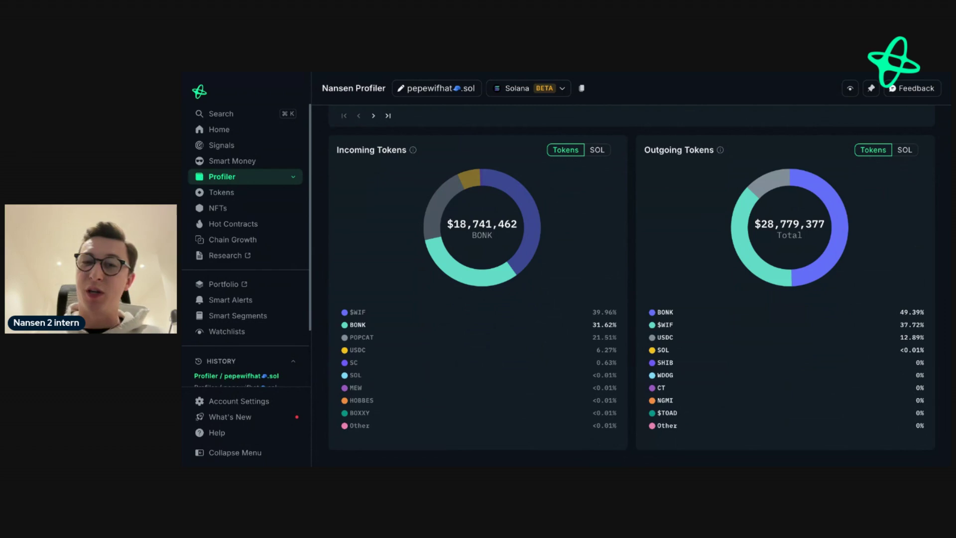
{"action": "scroll", "coordinate": [457, 282], "scroll_direction": "up", "scroll_amount": 10}
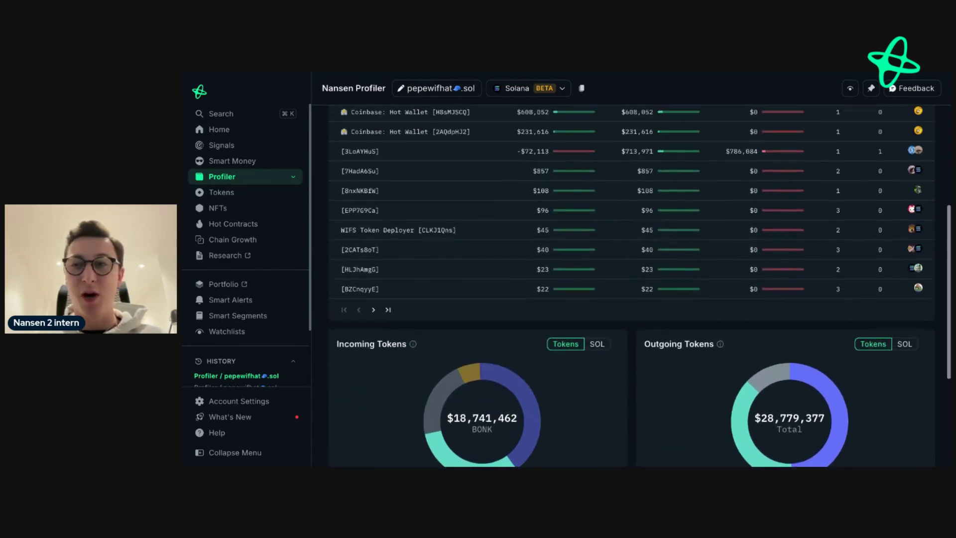
{"action": "scroll", "coordinate": [633, 287], "scroll_direction": "up", "scroll_amount": 10}
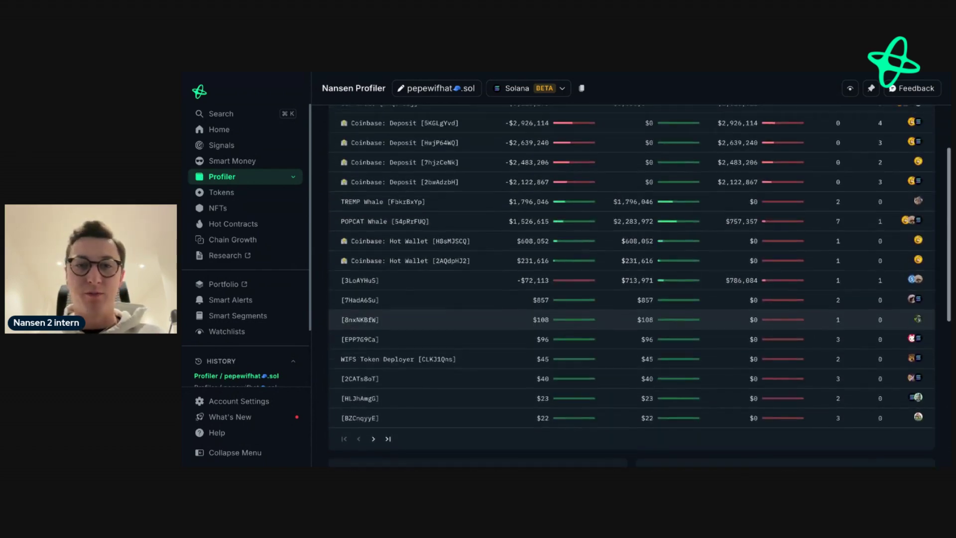
Browse the Transactions list (value ≥ $0.1), topped by a -$1,133,980 BONK send.
{"action": "left_click", "coordinate": [462, 124]}
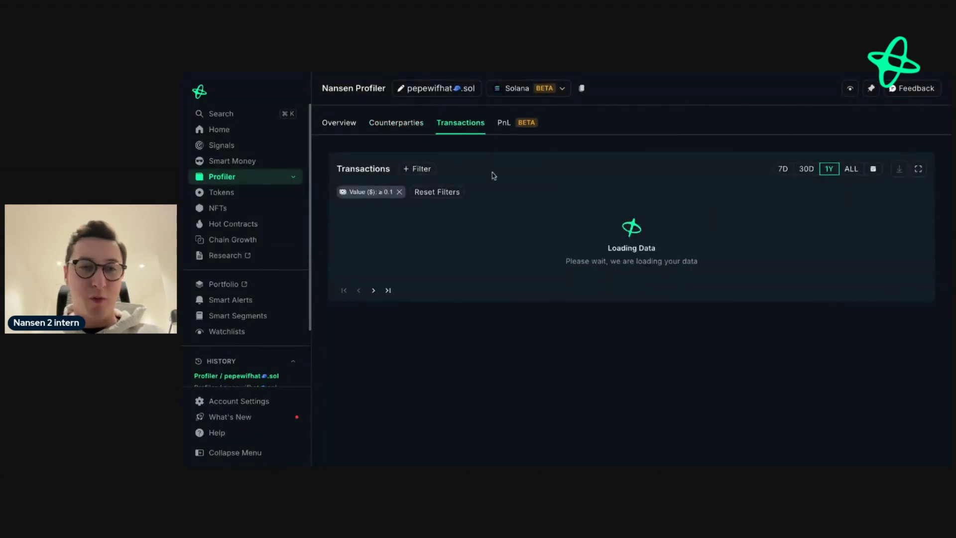
{"action": "scroll", "coordinate": [553, 164], "scroll_direction": "down", "scroll_amount": 1}
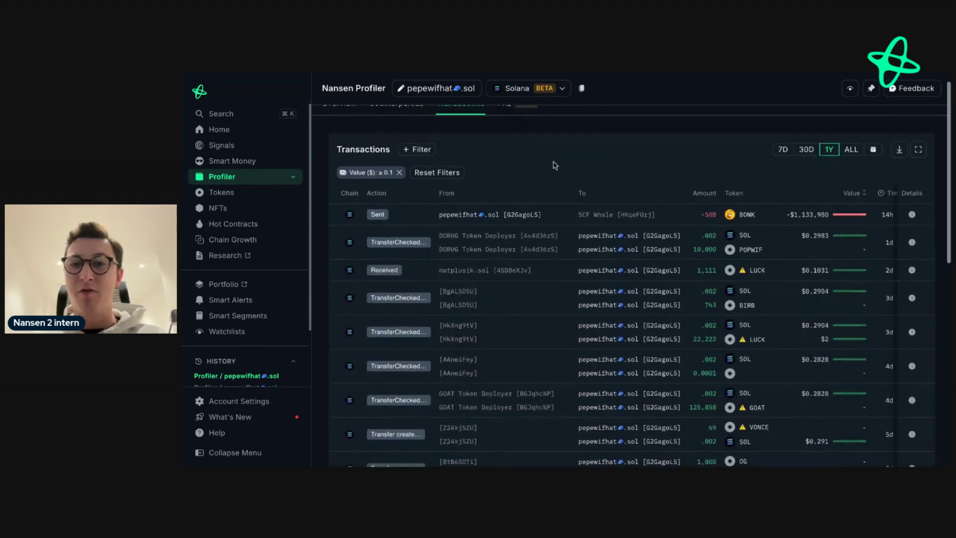
{"action": "scroll", "coordinate": [529, 223], "scroll_direction": "down", "scroll_amount": 1}
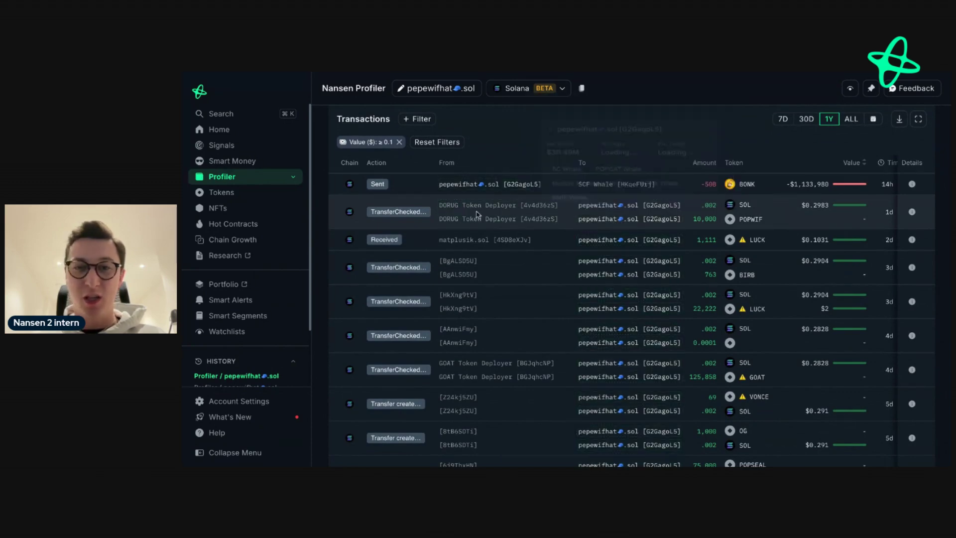
{"action": "scroll", "coordinate": [518, 222], "scroll_direction": "down", "scroll_amount": 2}
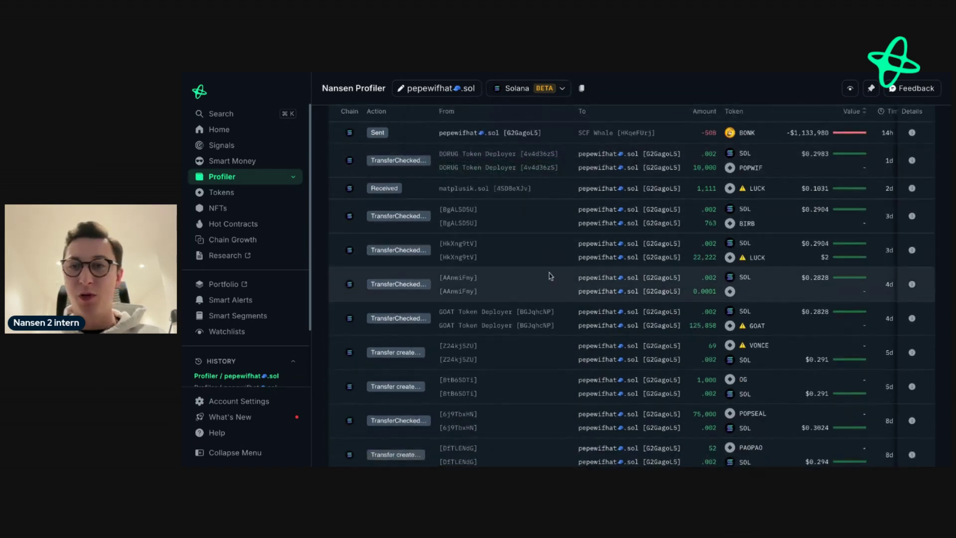
{"action": "scroll", "coordinate": [548, 295], "scroll_direction": "down", "scroll_amount": 1}
{"action": "scroll", "coordinate": [548, 295], "scroll_direction": "down", "scroll_amount": 4}
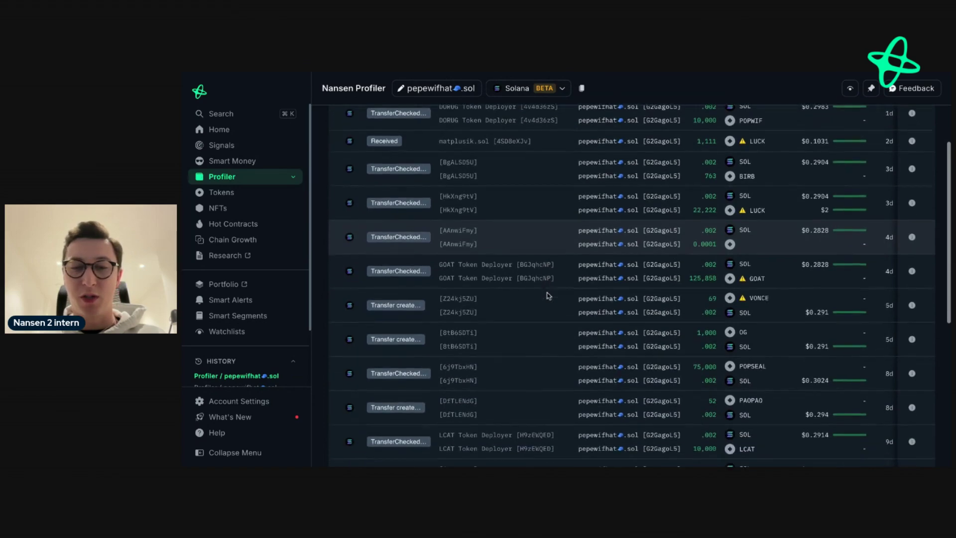
{"action": "scroll", "coordinate": [549, 295], "scroll_direction": "down", "scroll_amount": 8}
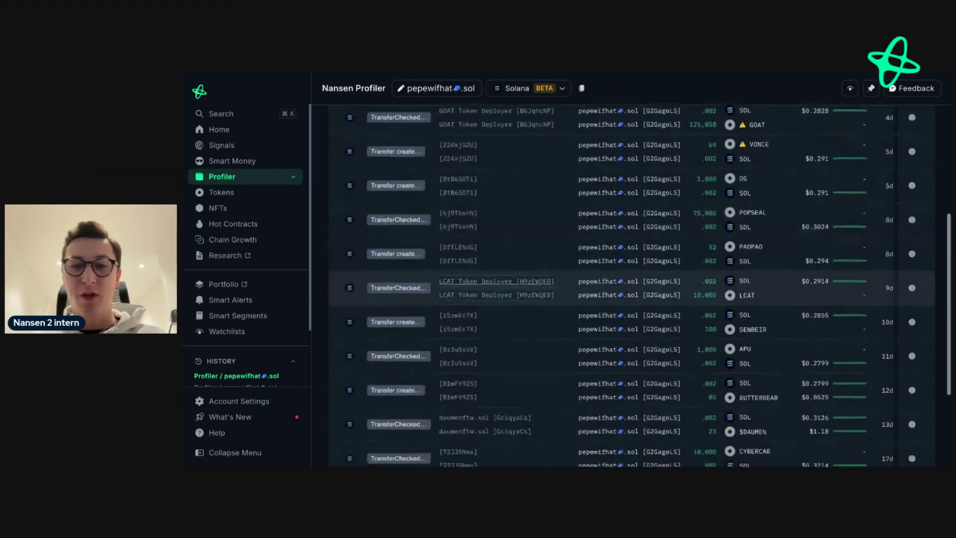
{"action": "scroll", "coordinate": [548, 295], "scroll_direction": "up", "scroll_amount": 9}
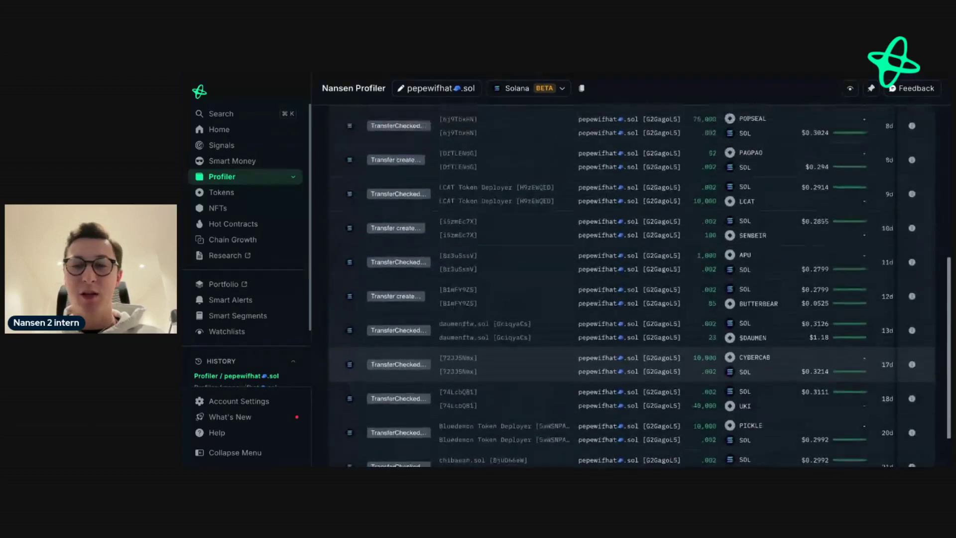
{"action": "scroll", "coordinate": [580, 156], "scroll_direction": "up", "scroll_amount": 6}
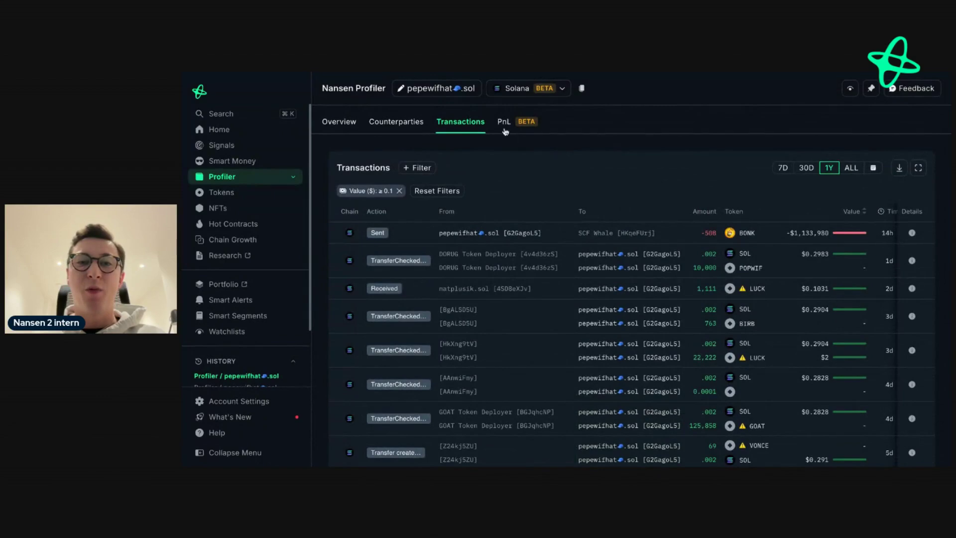
Show the PnL view ($564,412 realized, 377% ROI) down to the 3-token Trade Performance table.
{"action": "left_click", "coordinate": [504, 126]}
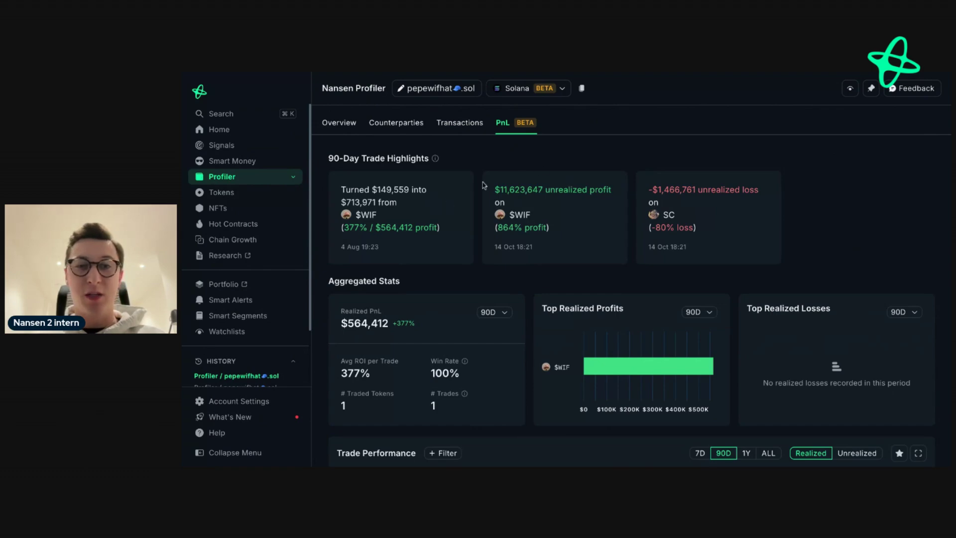
{"action": "scroll", "coordinate": [633, 153], "scroll_direction": "down", "scroll_amount": 1}
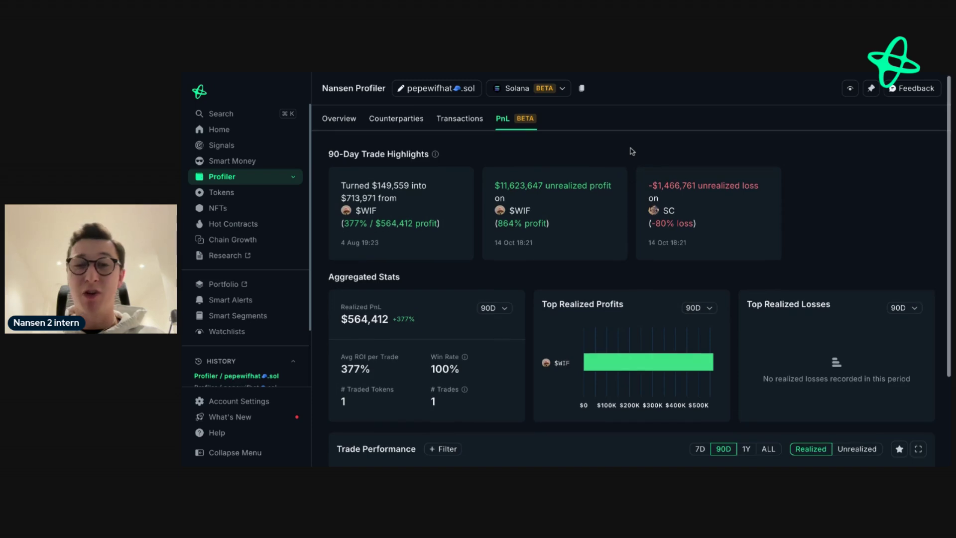
{"action": "scroll", "coordinate": [633, 152], "scroll_direction": "down", "scroll_amount": 5}
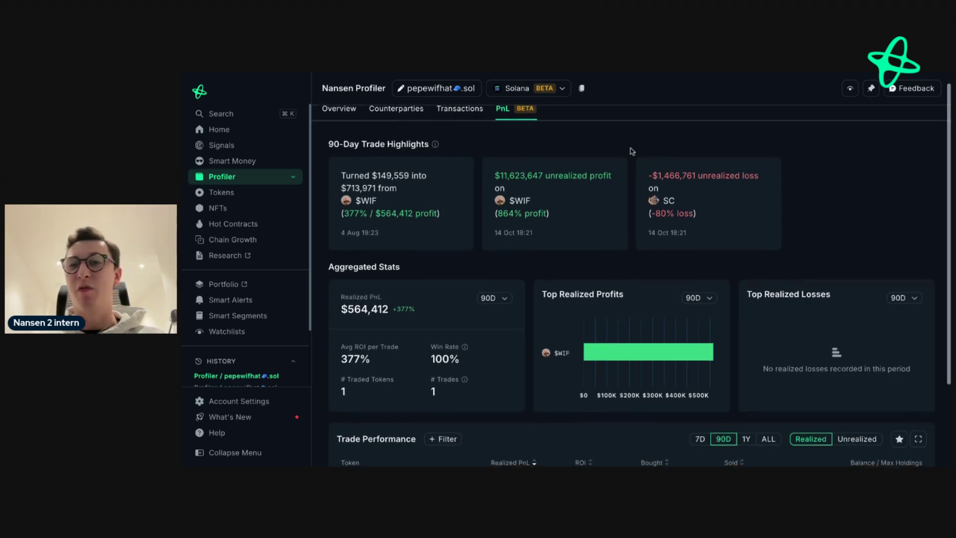
{"action": "scroll", "coordinate": [640, 285], "scroll_direction": "down", "scroll_amount": 2}
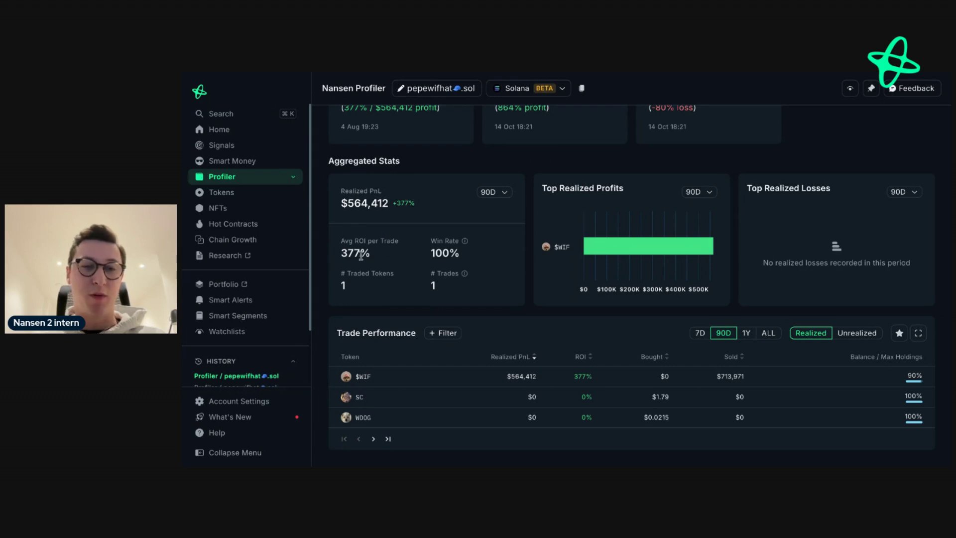
Keep realized PnL at 90D, then switch Trade Performance to Unrealized: $WIF $11,623,647, SC -$1,466,761.
{"action": "left_click", "coordinate": [484, 195]}
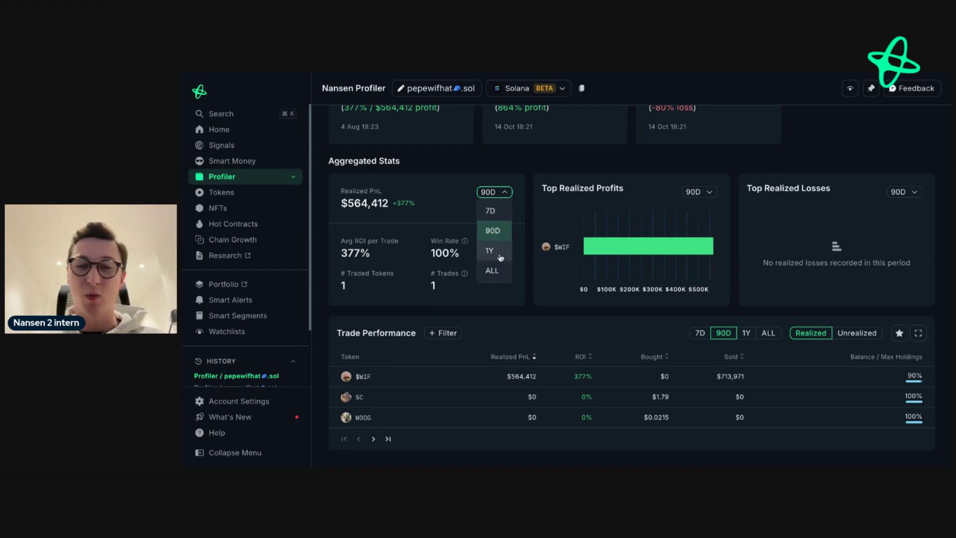
{"action": "left_click", "coordinate": [465, 297]}
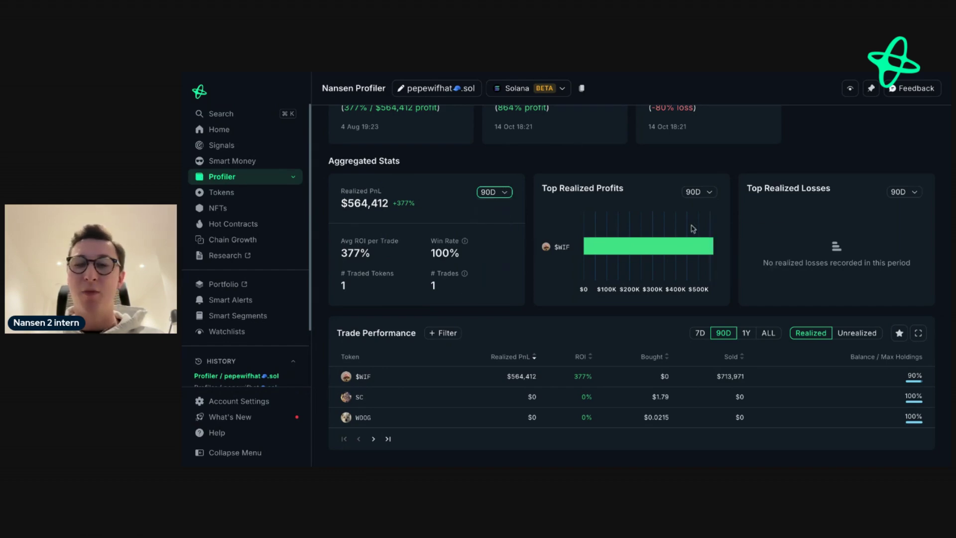
{"action": "scroll", "coordinate": [505, 240], "scroll_direction": "up", "scroll_amount": 3}
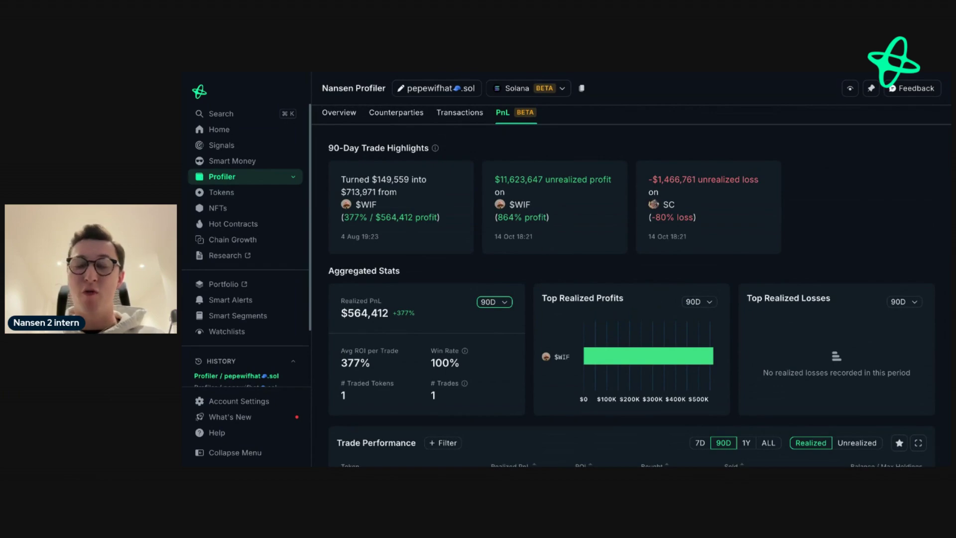
{"action": "scroll", "coordinate": [568, 249], "scroll_direction": "down", "scroll_amount": 3}
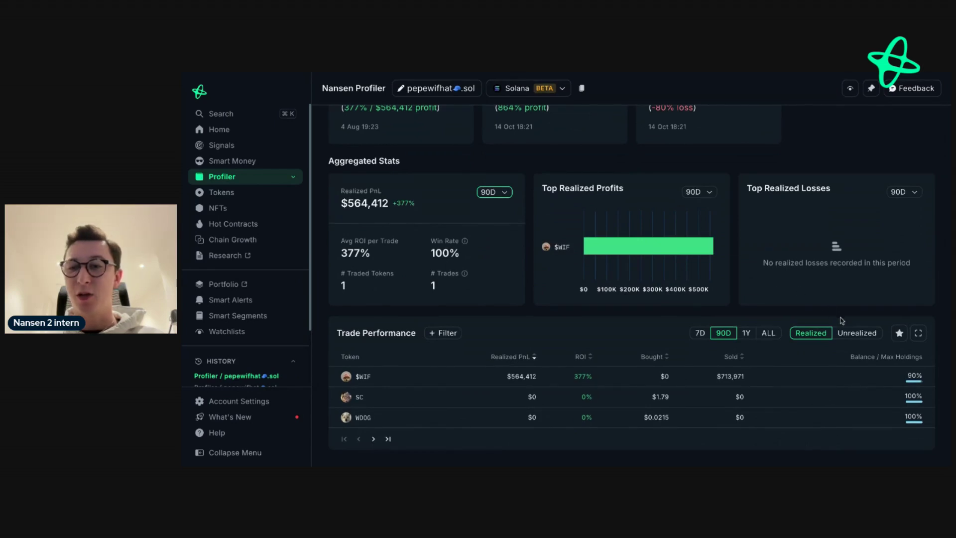
{"action": "left_click", "coordinate": [846, 333]}
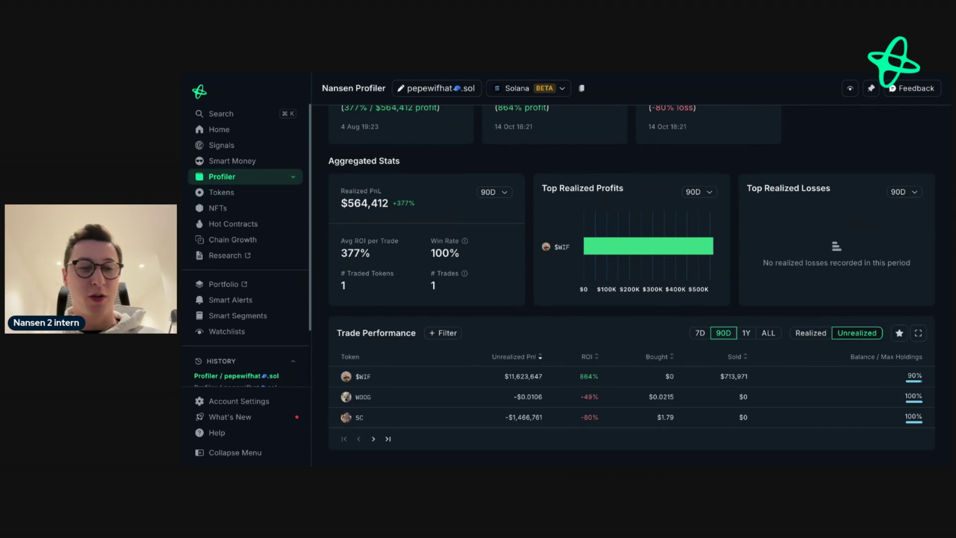
{"action": "scroll", "coordinate": [739, 311], "scroll_direction": "up", "scroll_amount": 3}
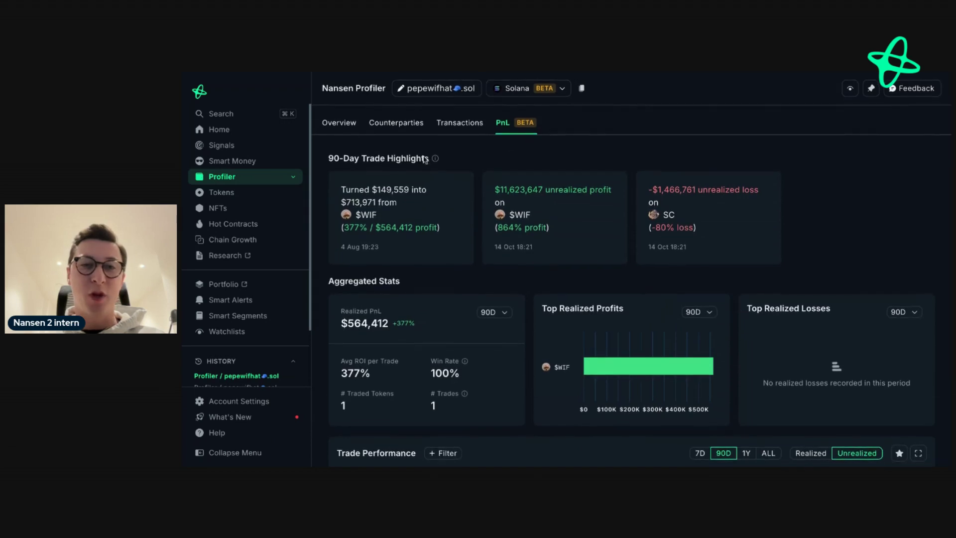
Return to the Overview with its $30,491,491 total balance and 1Y portfolio chart.
{"action": "left_click", "coordinate": [330, 124]}
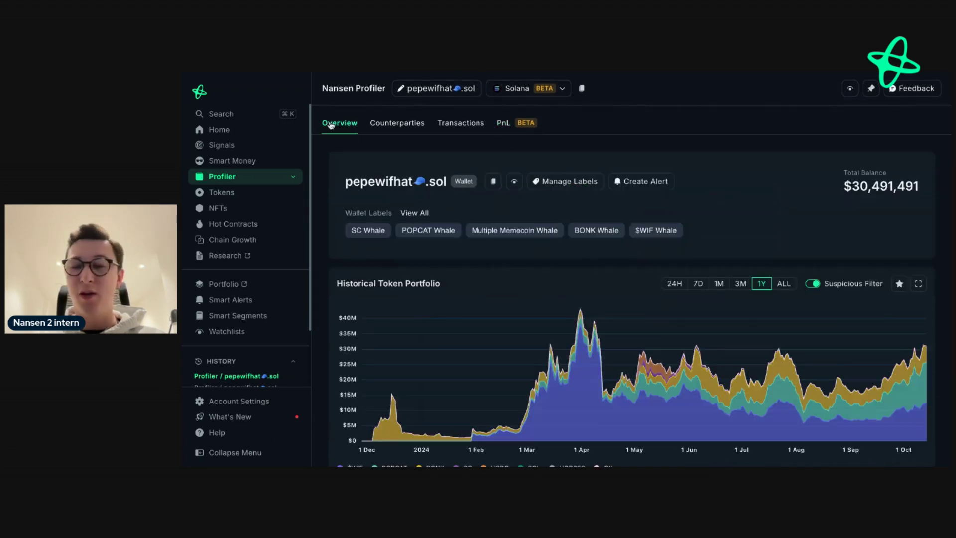